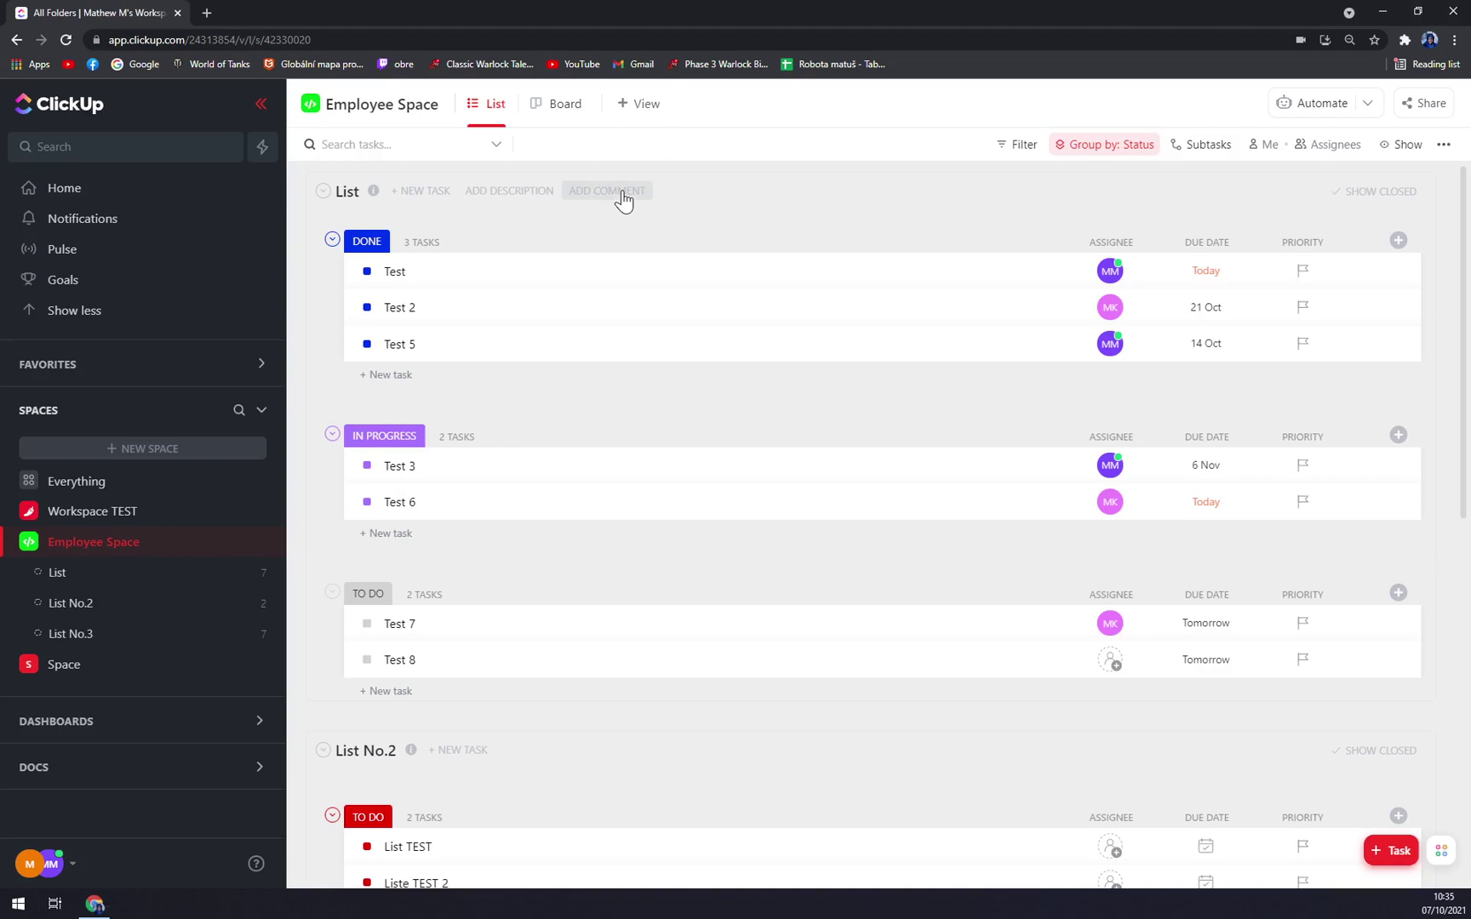
# Step: Peek at the List details, then open Employee Space's List page with its Done, In Progress and To Do statuses
pyautogui.click(349, 192)
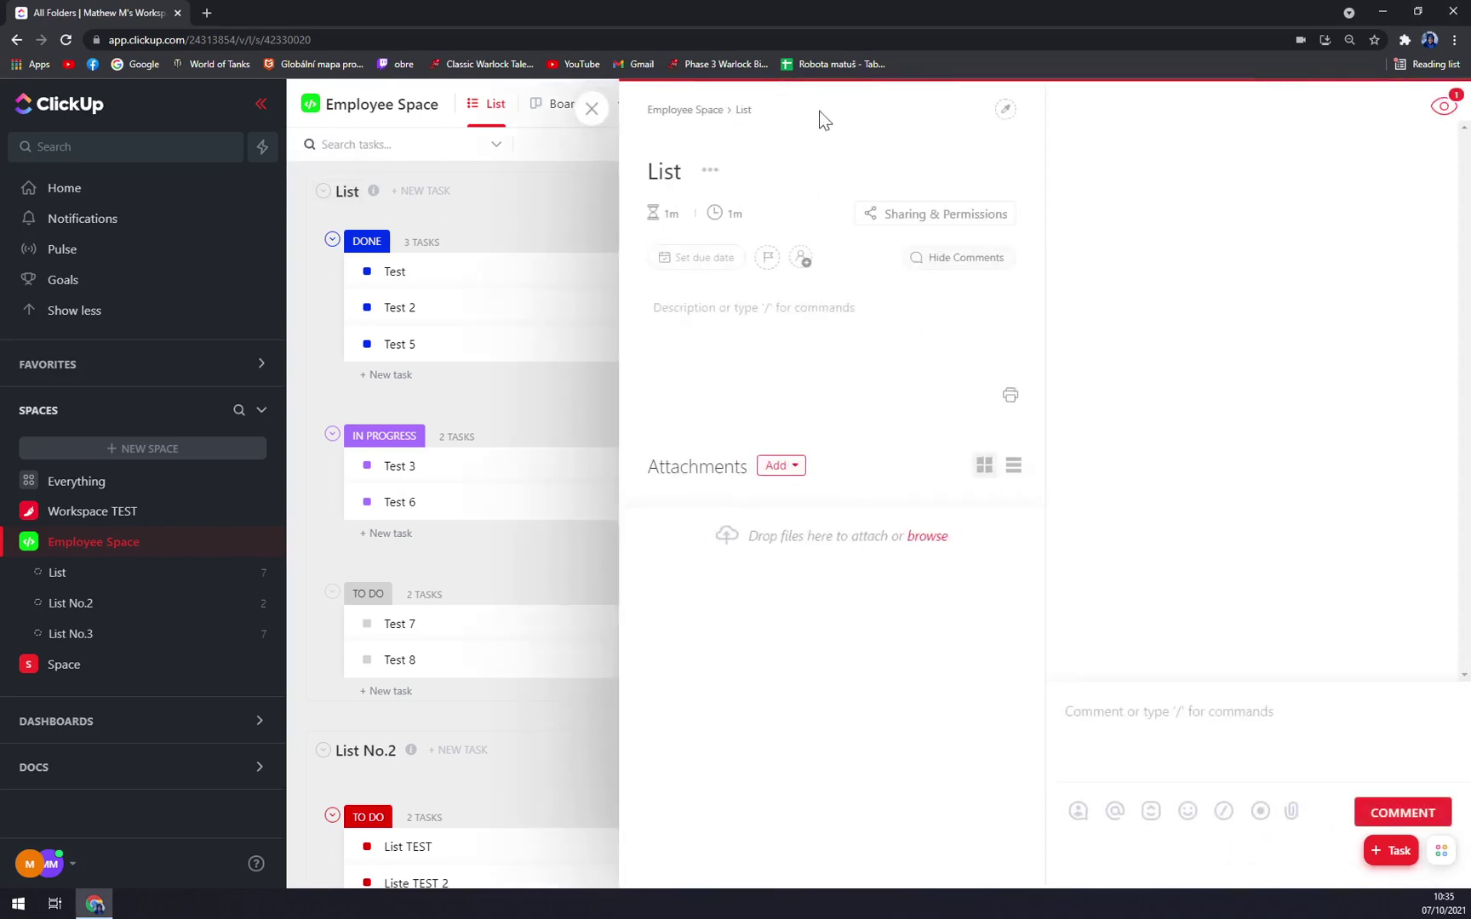
pyautogui.click(596, 115)
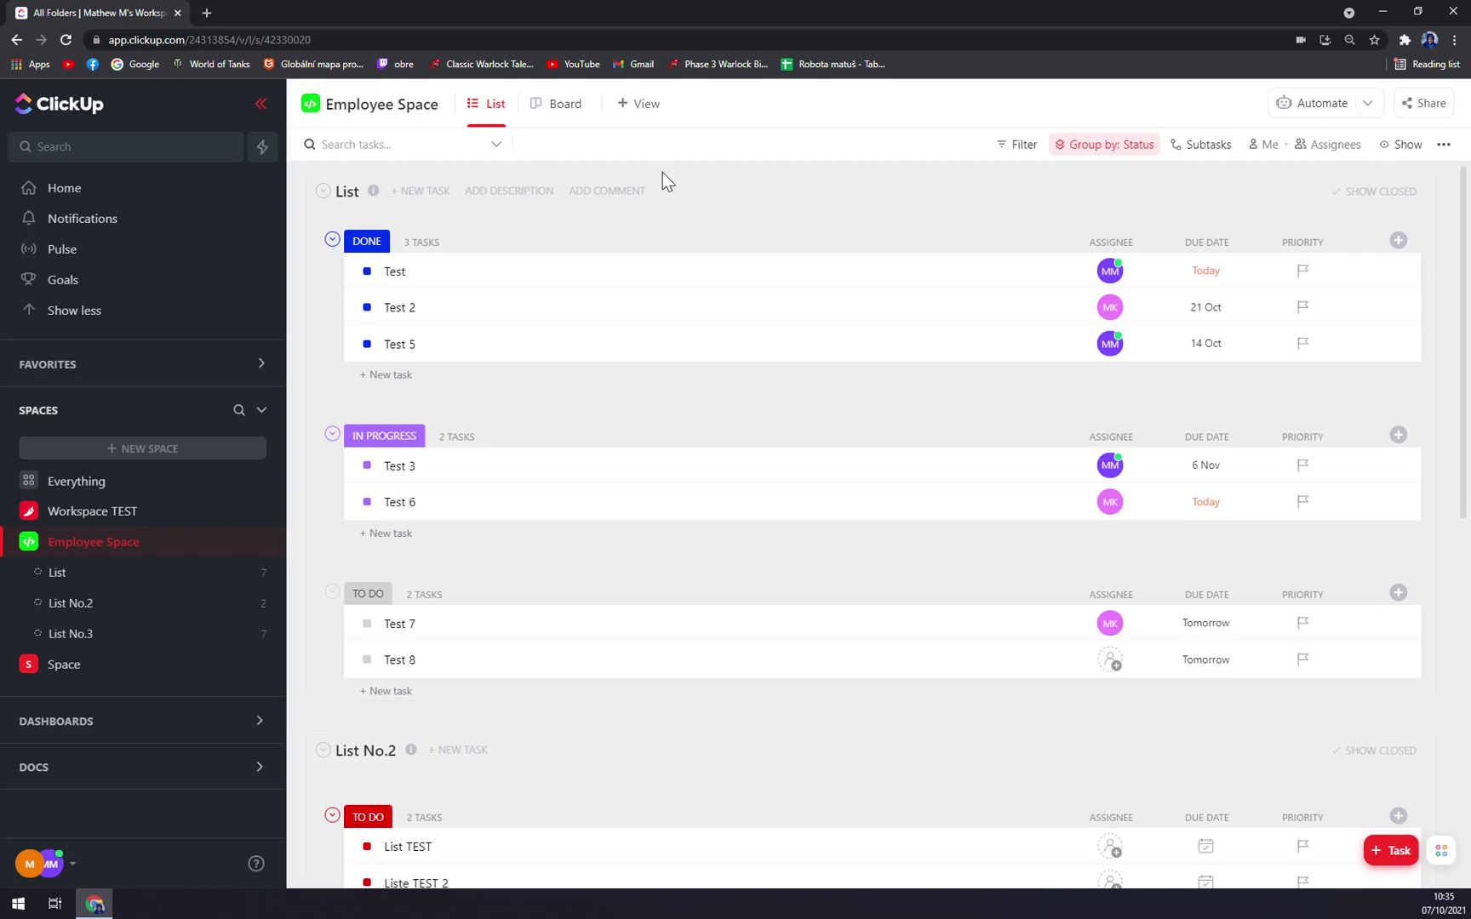
pyautogui.click(76, 543)
pyautogui.click(8, 543)
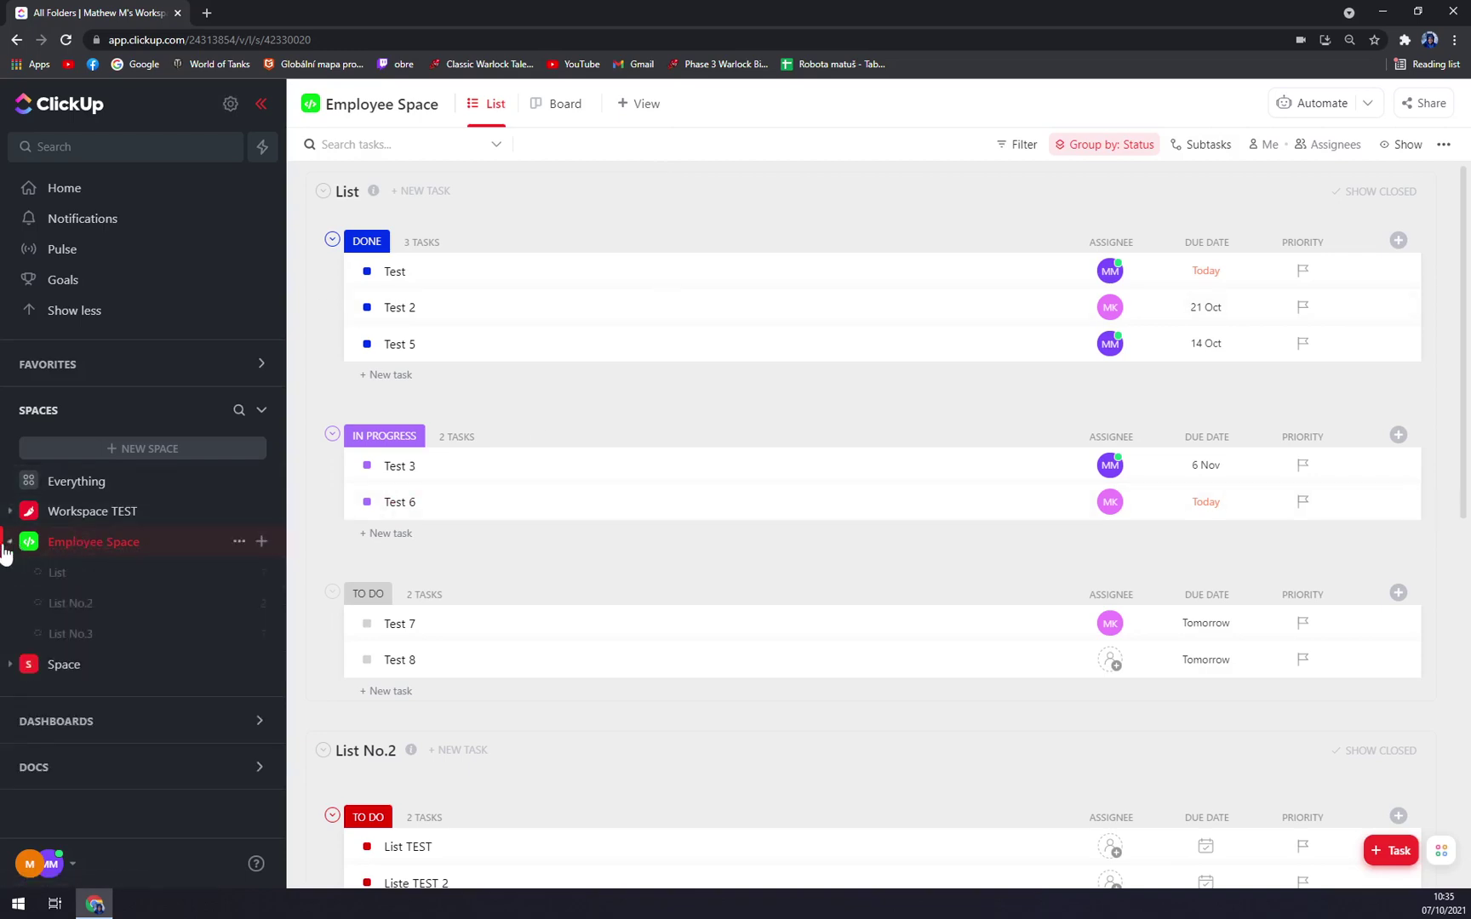
pyautogui.click(113, 569)
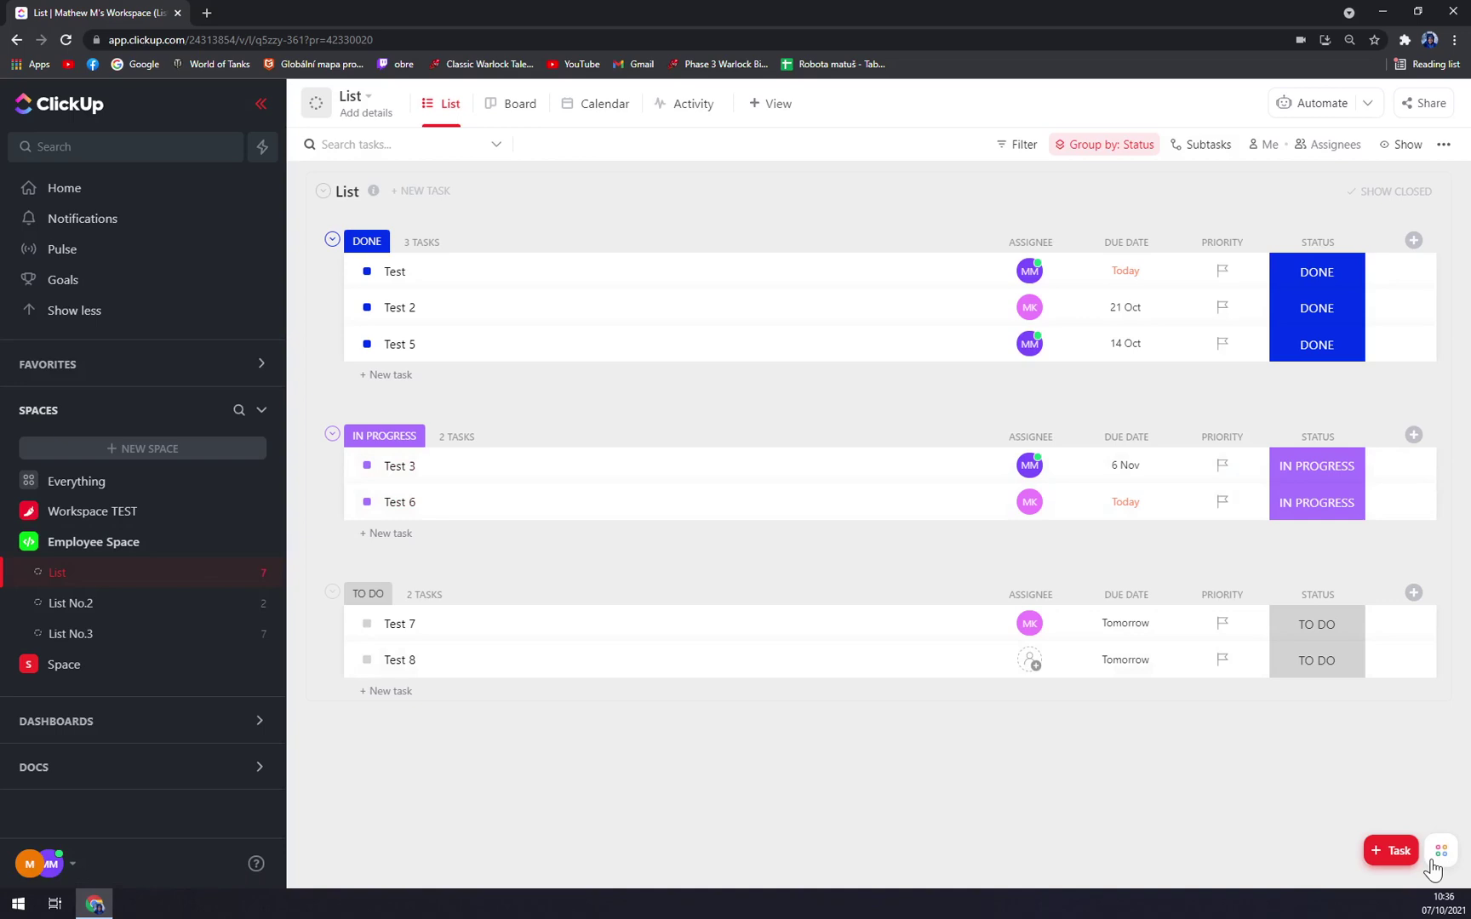
# Step: Start Record Clip and, after viewing the Window and Chrome Tab options, select Entire Screen
pyautogui.click(1440, 853)
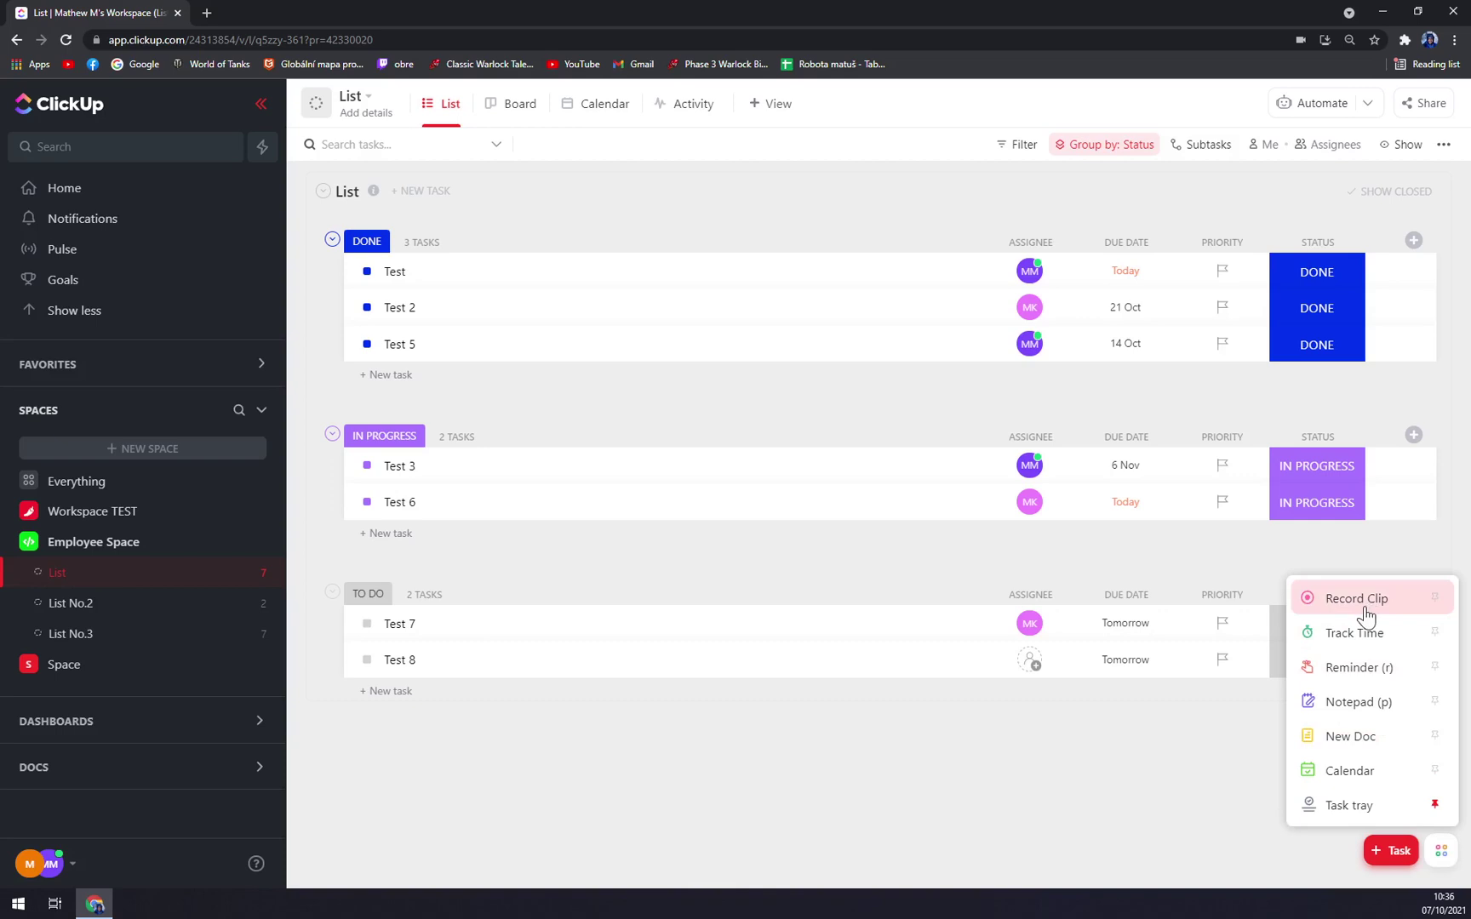
pyautogui.click(1364, 605)
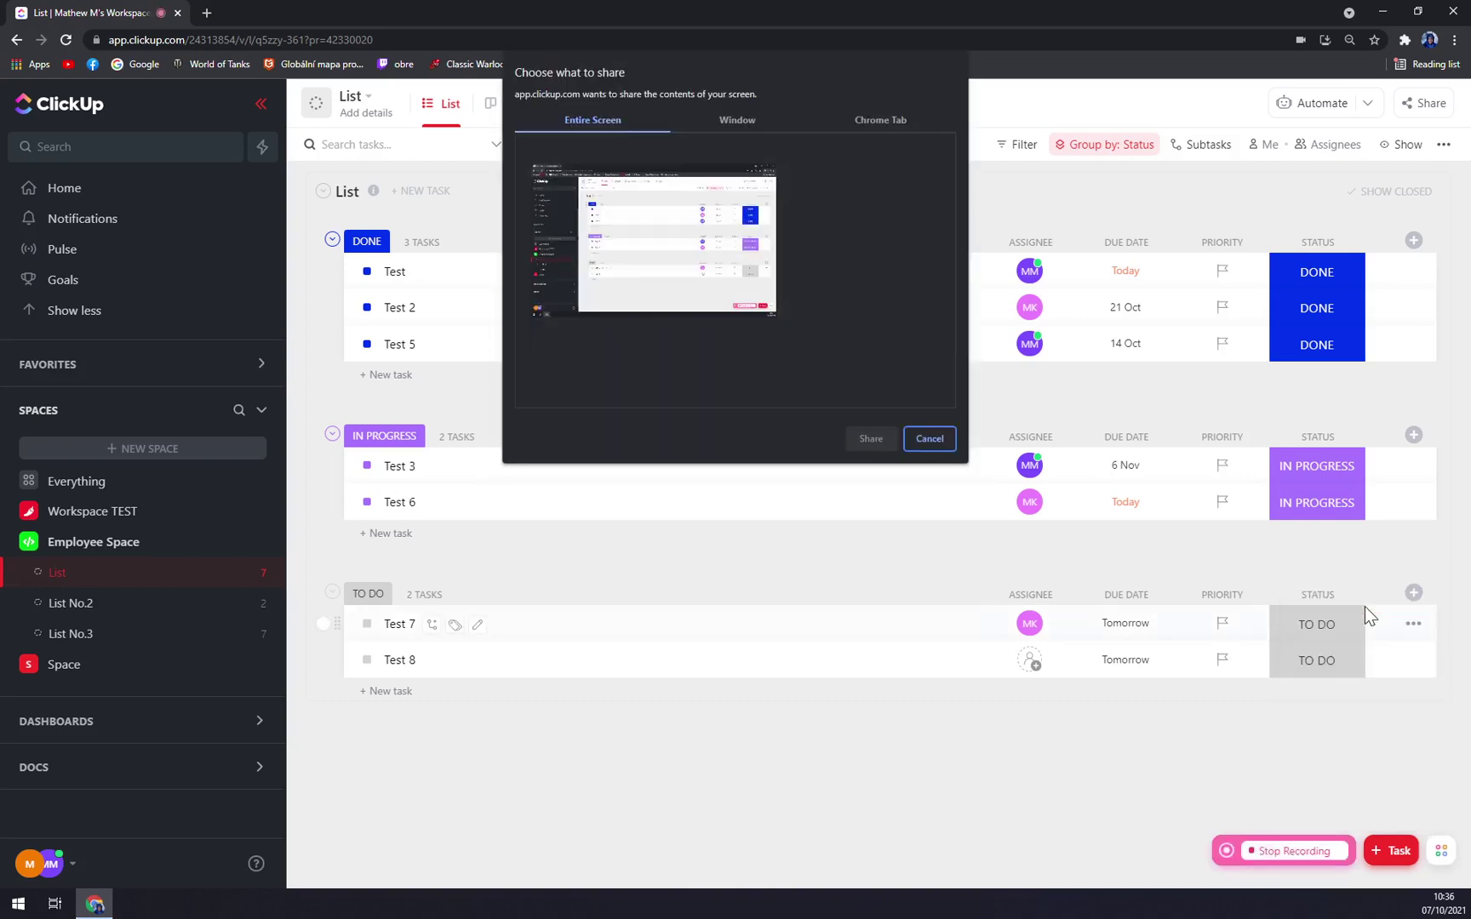
pyautogui.click(725, 131)
pyautogui.click(586, 114)
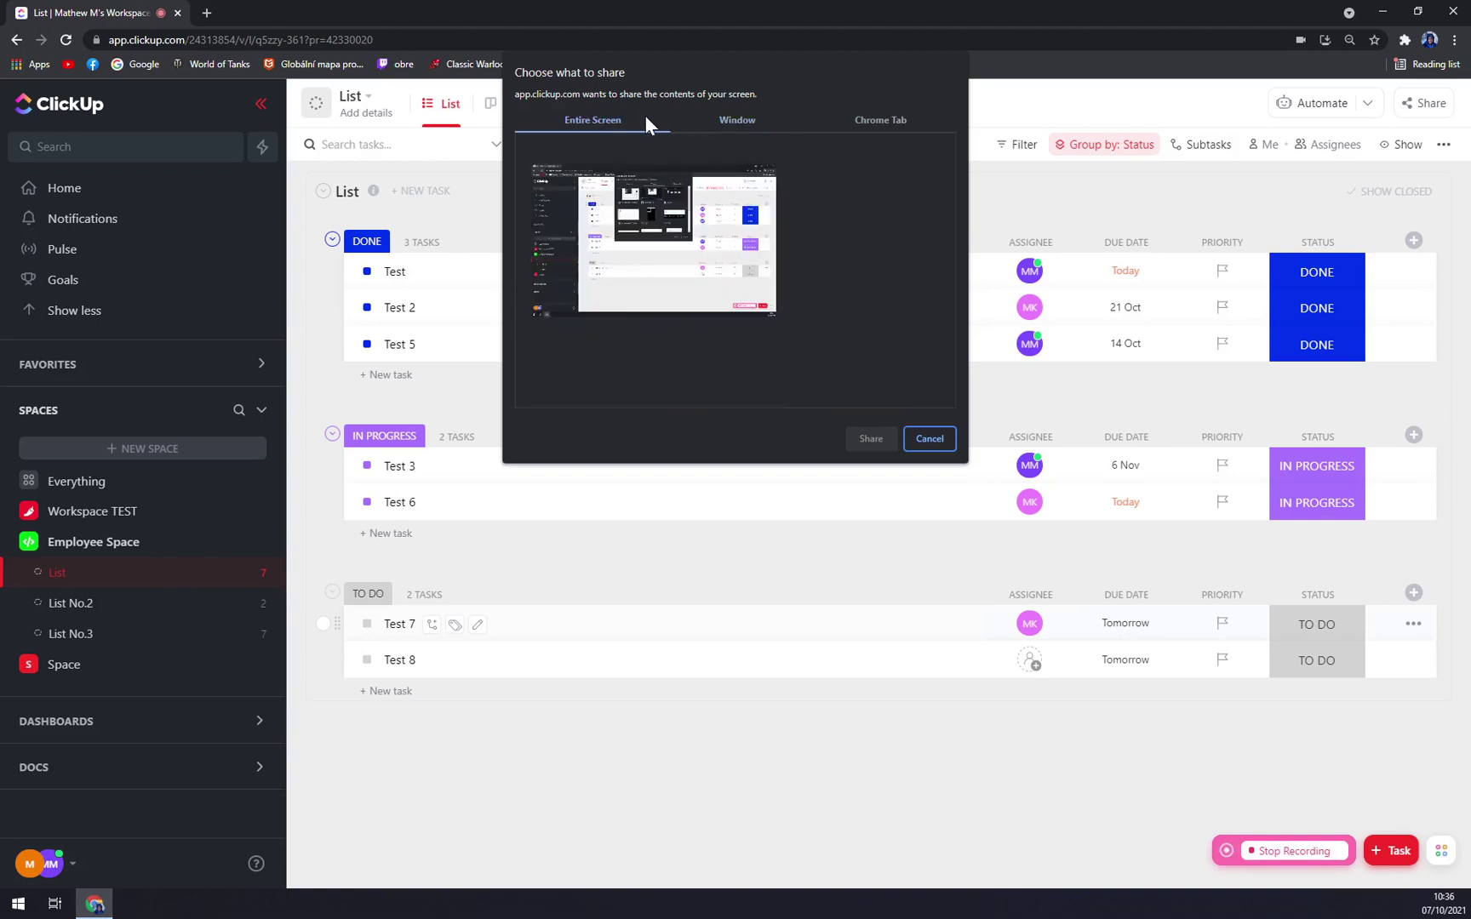
pyautogui.click(720, 126)
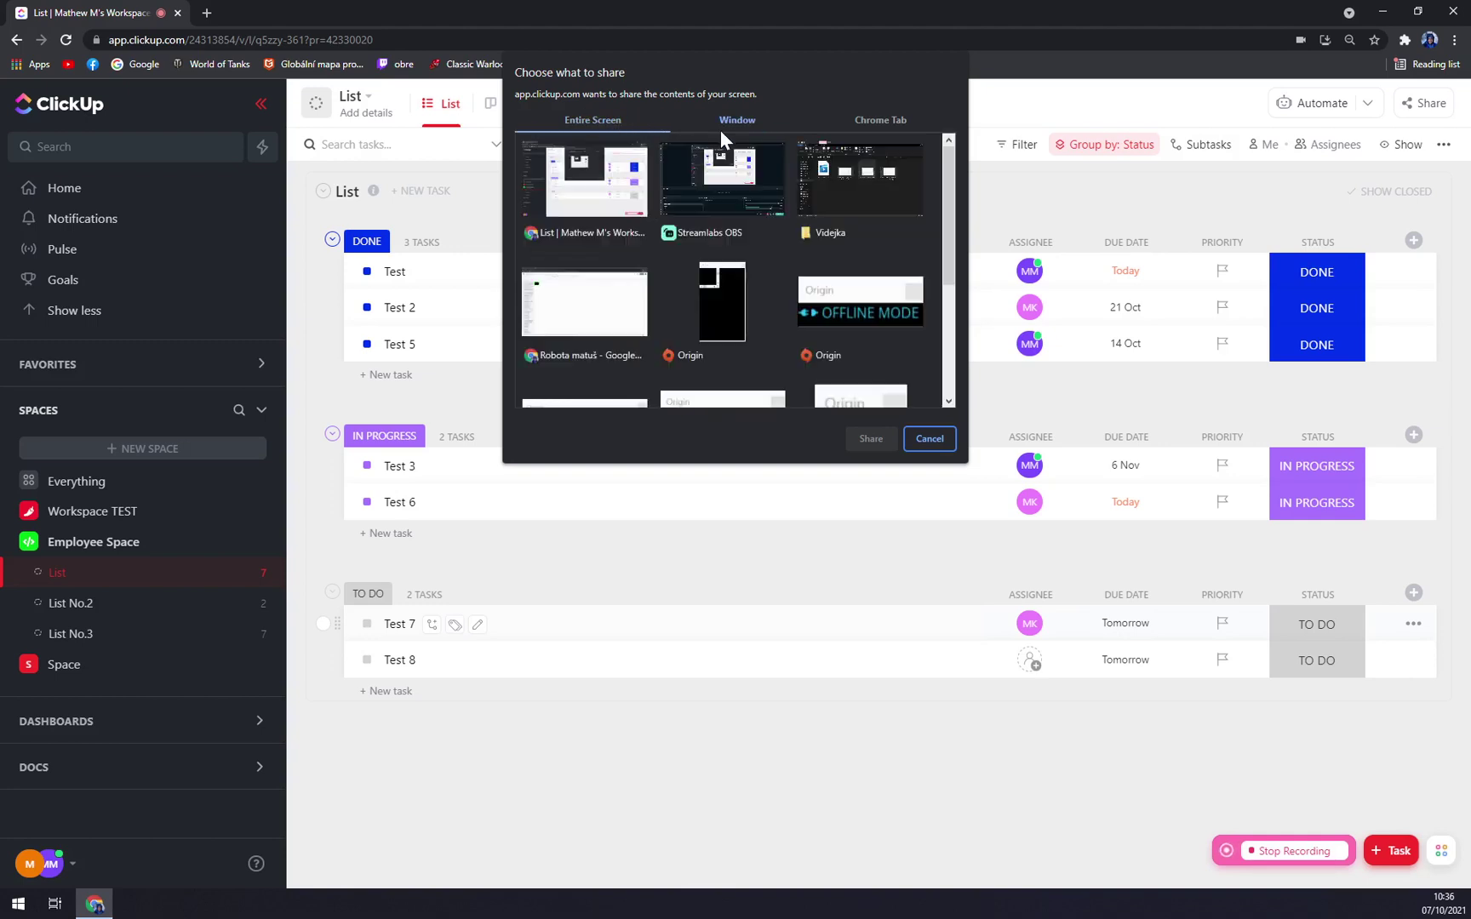
pyautogui.click(867, 123)
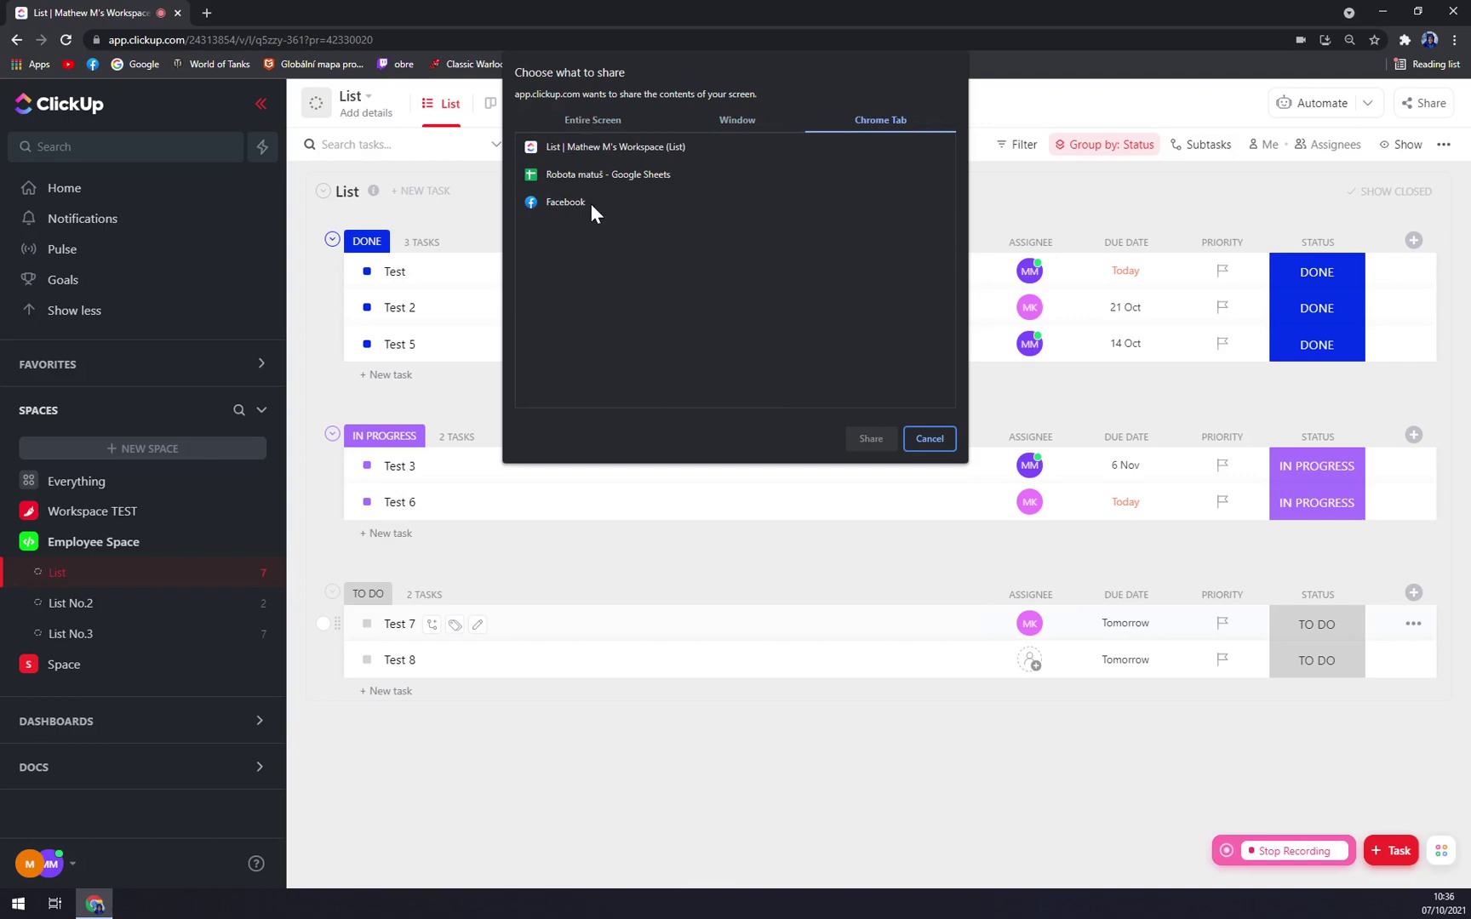
pyautogui.click(574, 119)
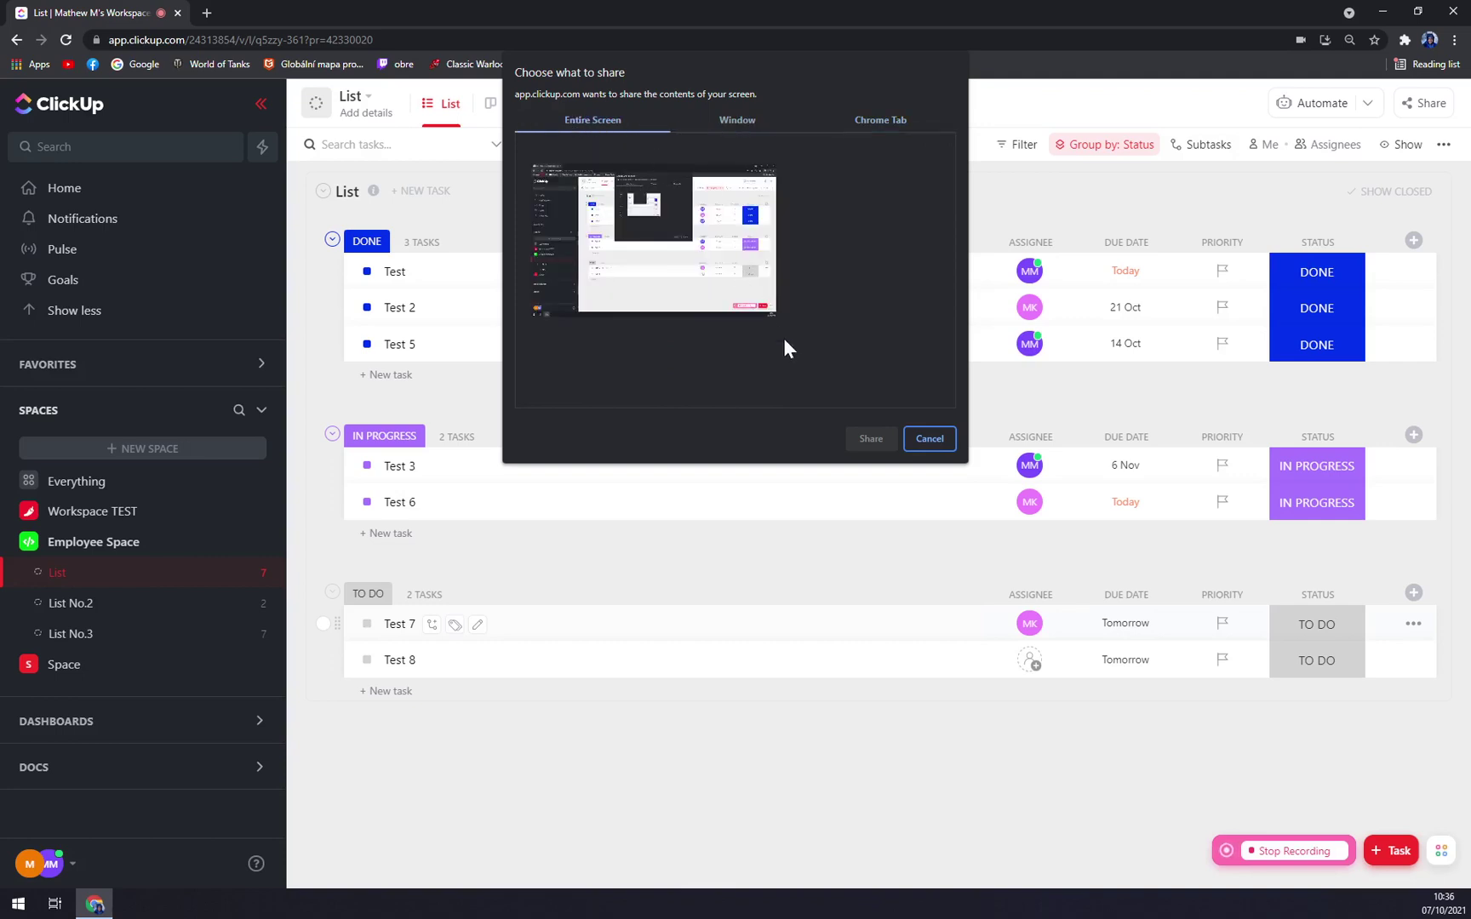
pyautogui.click(673, 270)
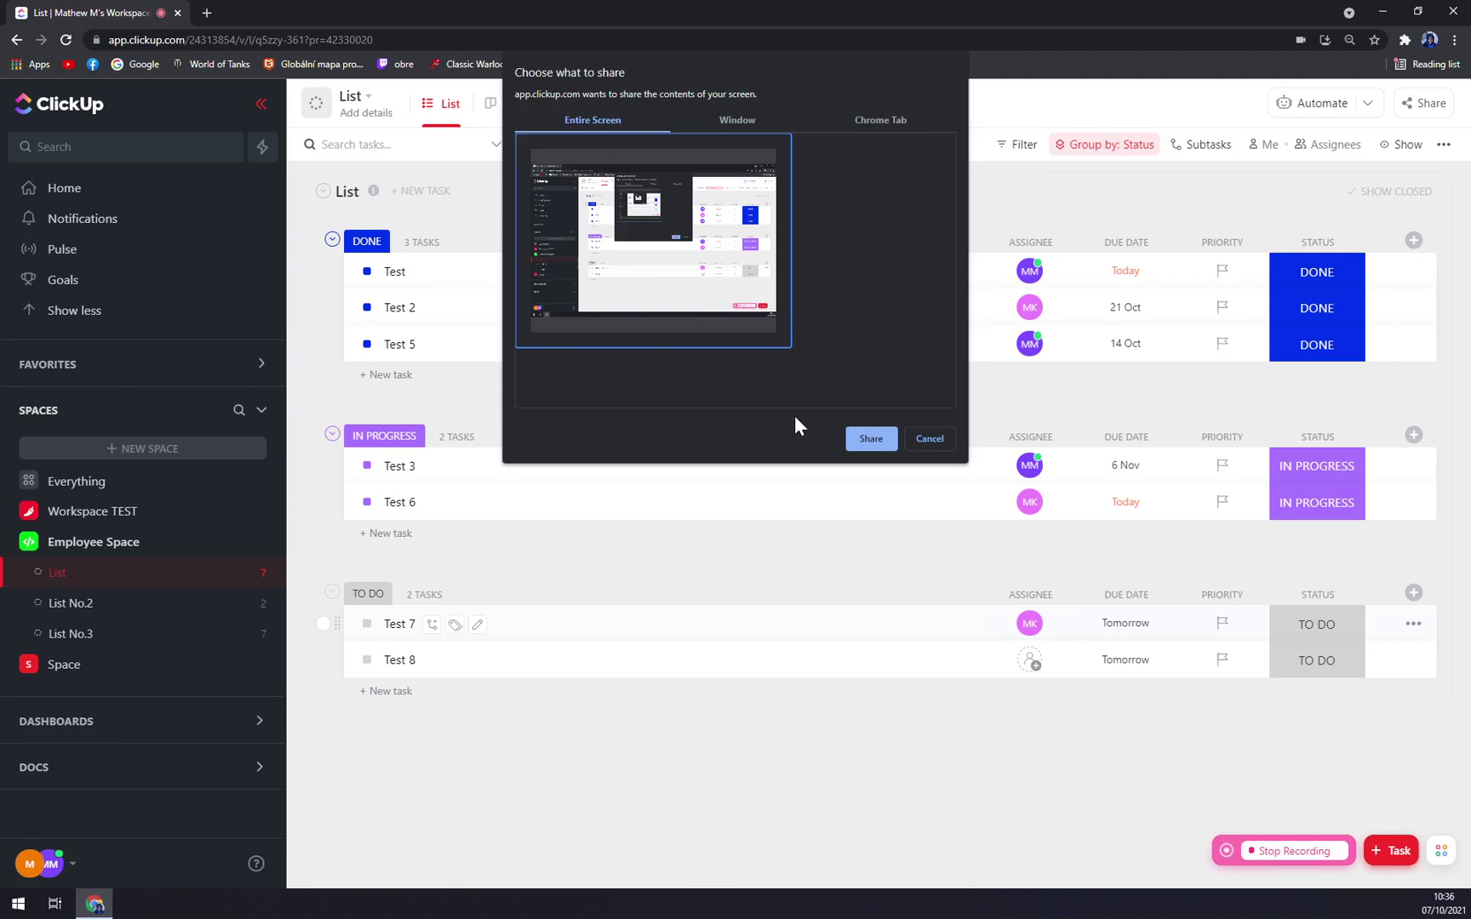
# Step: Begin recording and open Workspace TEST's List and List No.2
pyautogui.click(857, 439)
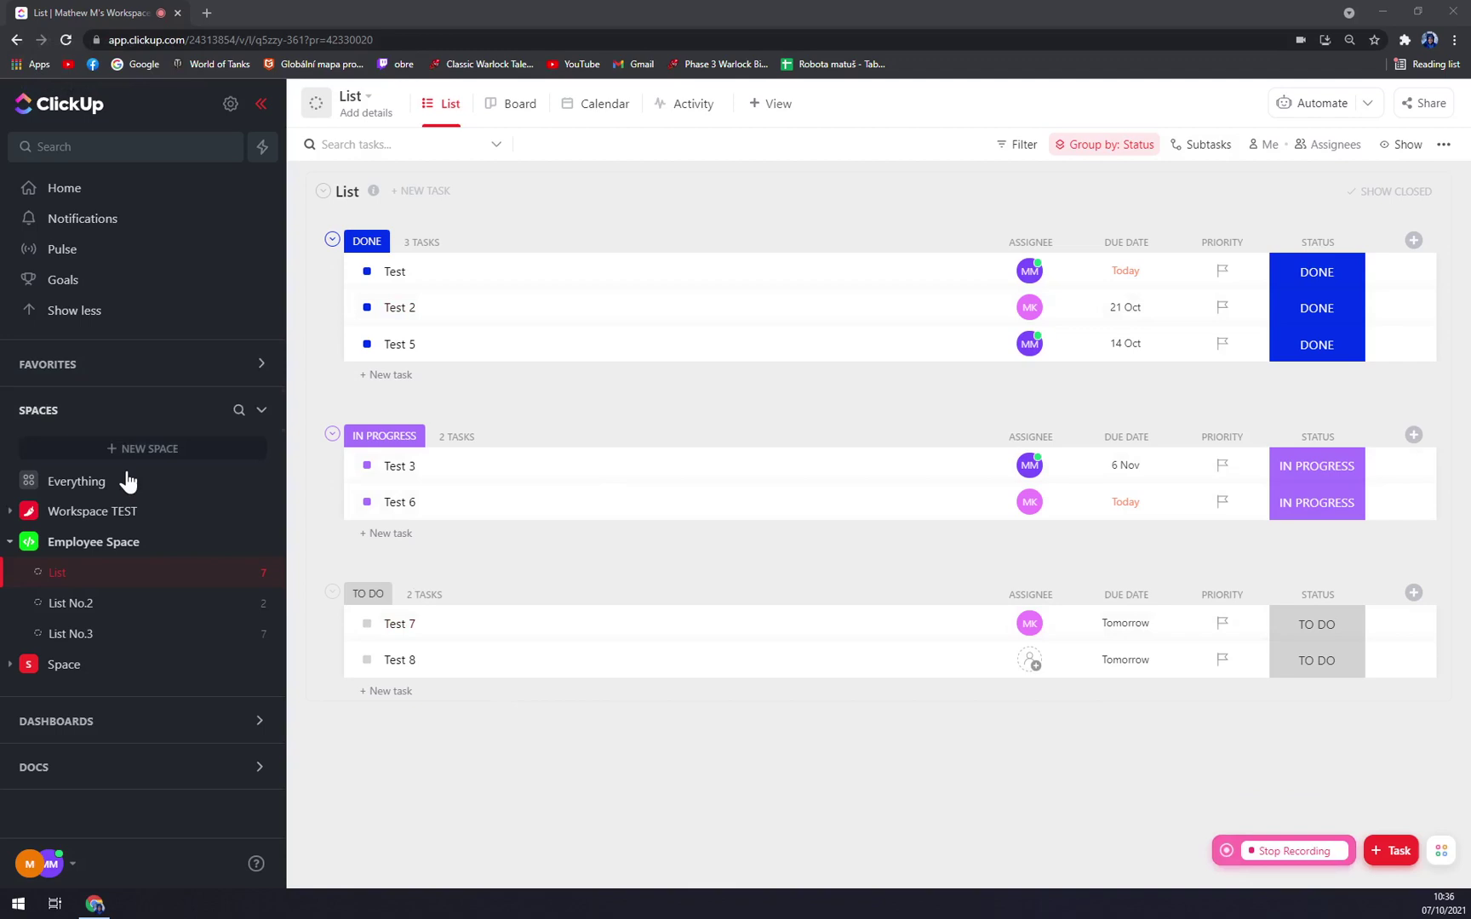
pyautogui.click(119, 511)
pyautogui.click(106, 545)
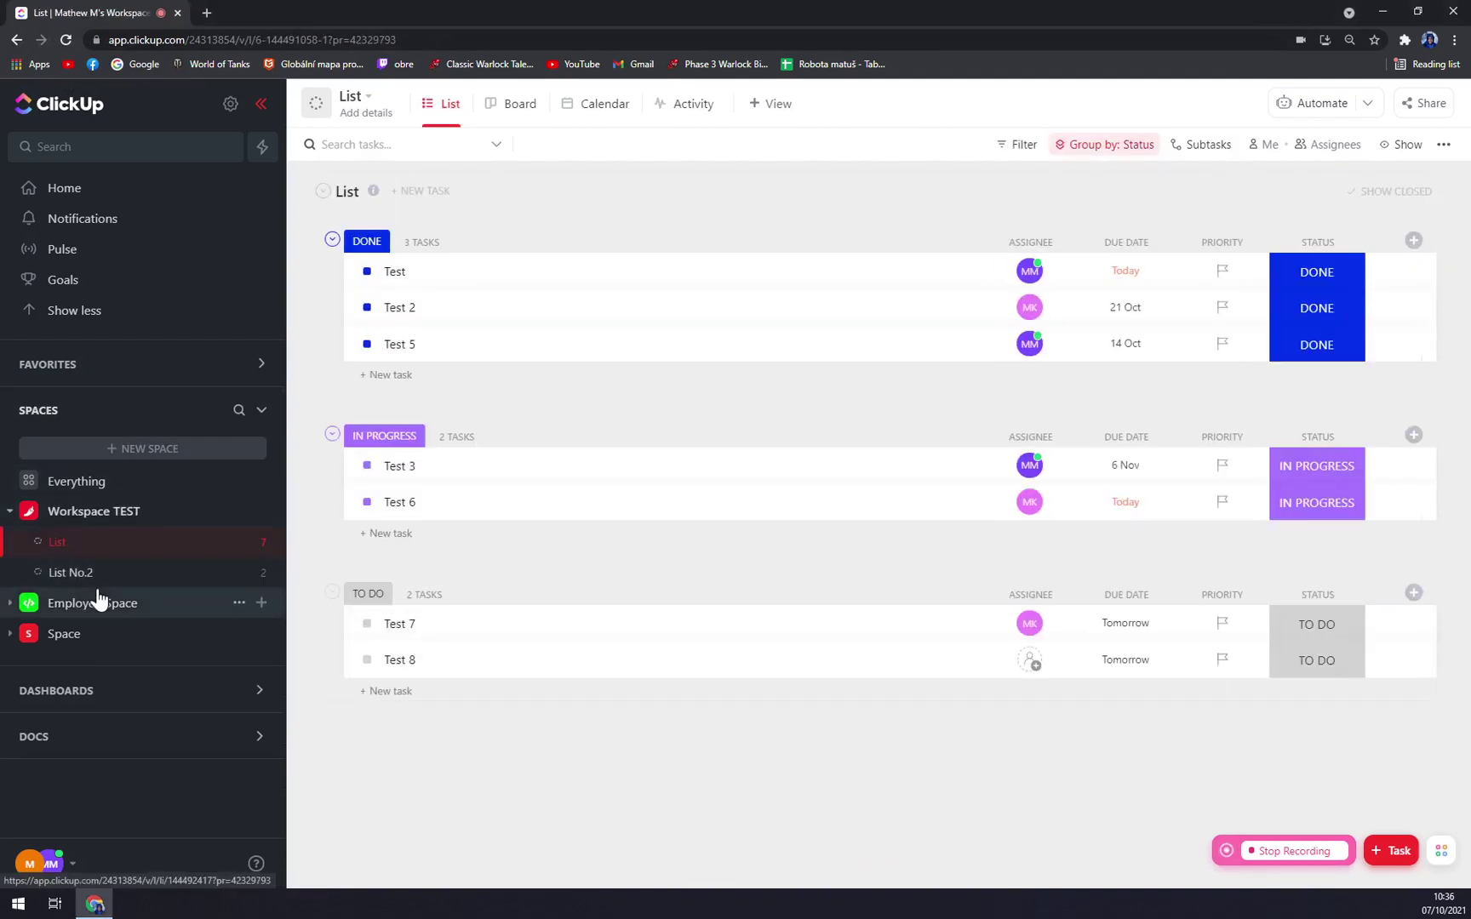
pyautogui.click(85, 572)
# Step: Visit Space's Tutorial list, return to the Workspace TEST overview, and open then close the avatar menu
pyautogui.click(72, 634)
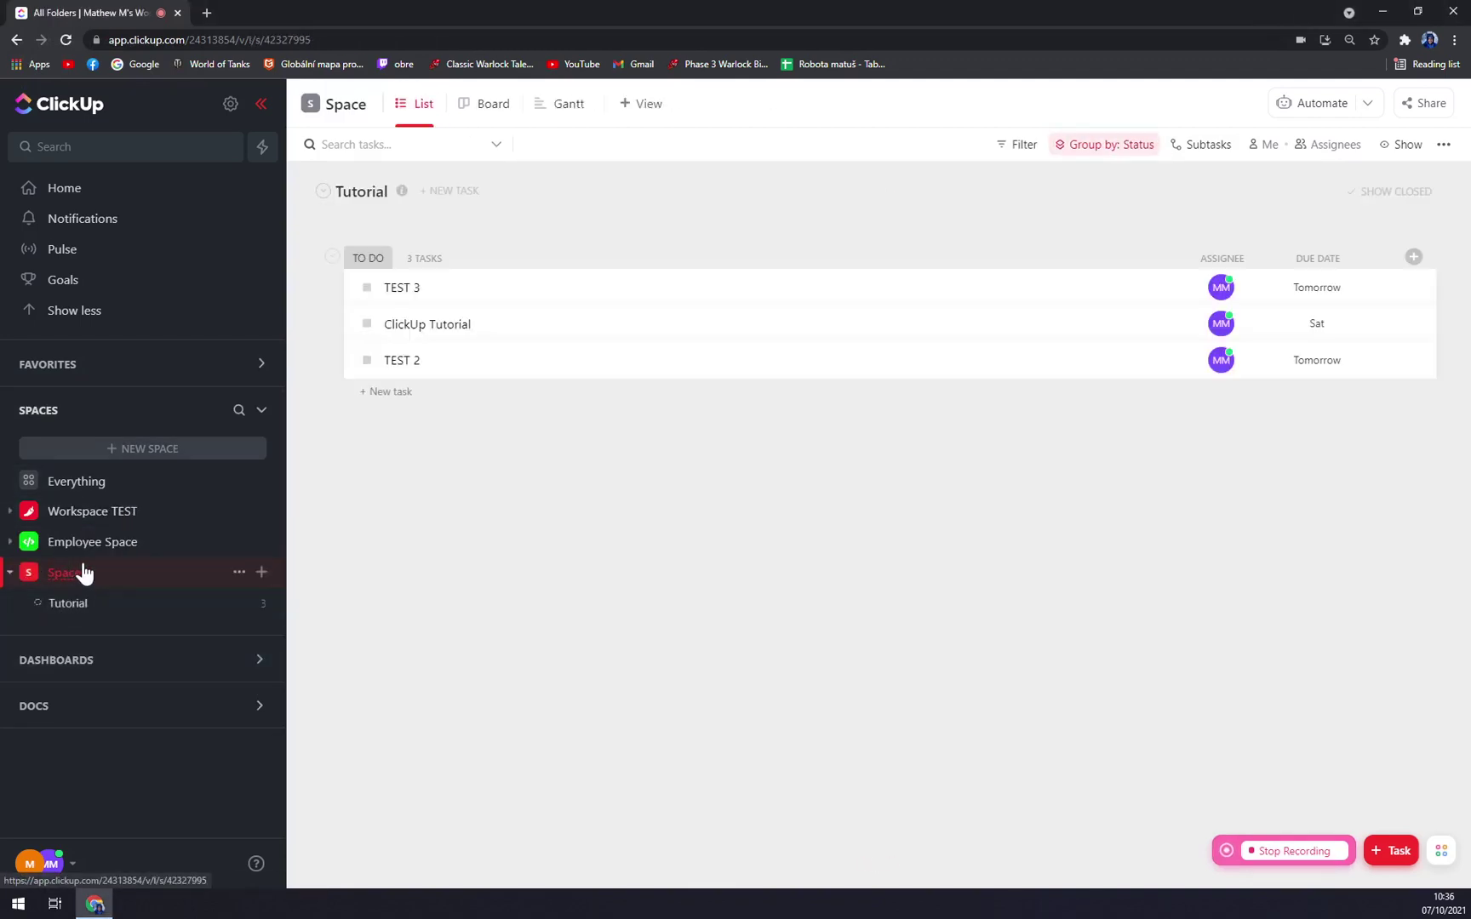
pyautogui.click(69, 602)
pyautogui.click(85, 541)
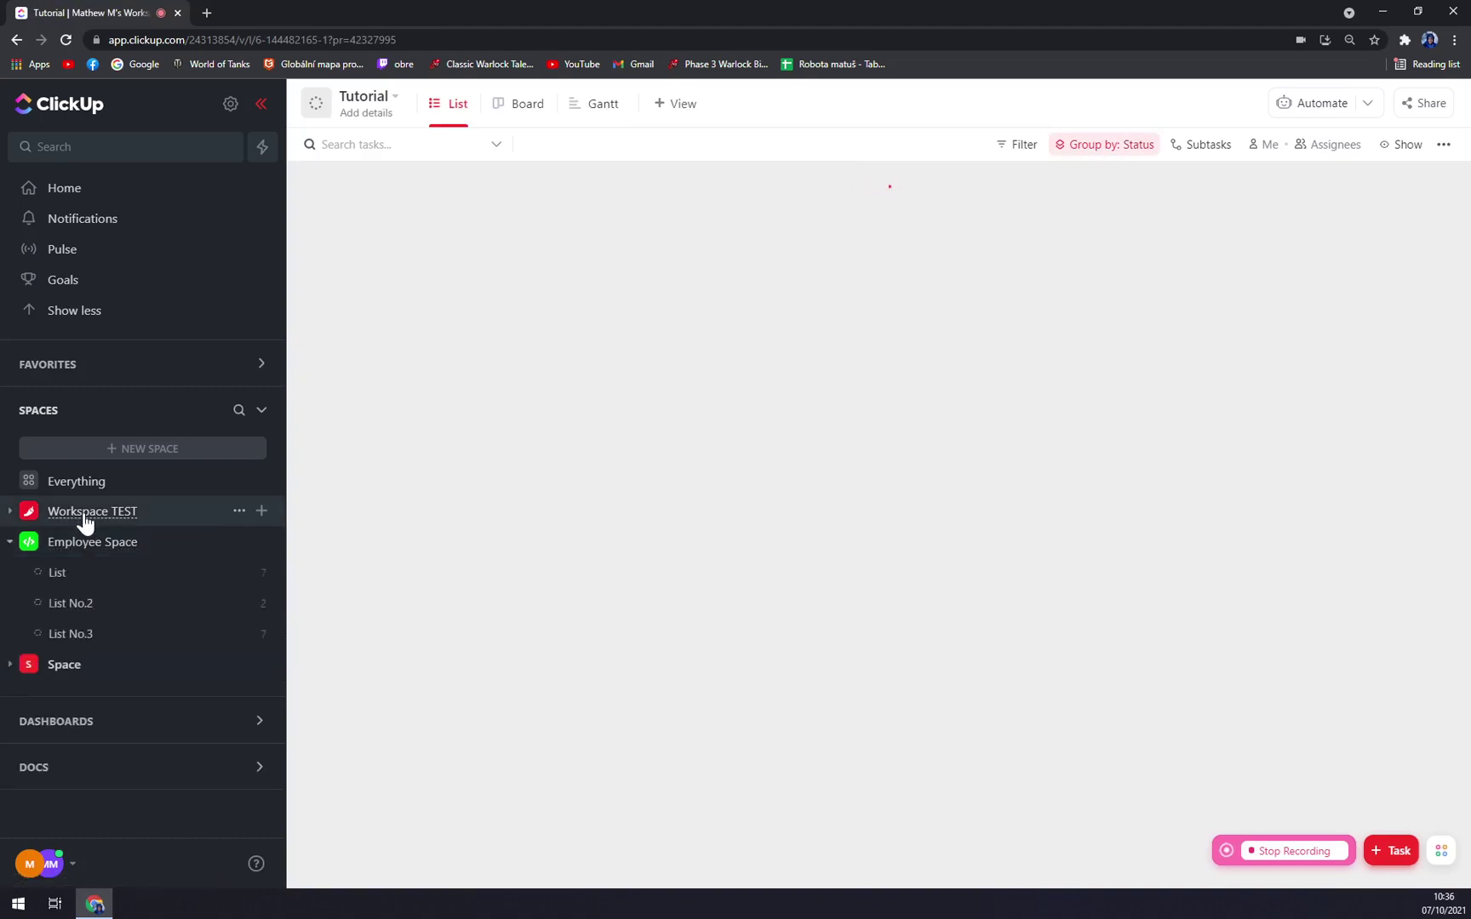
pyautogui.click(85, 510)
pyautogui.click(76, 855)
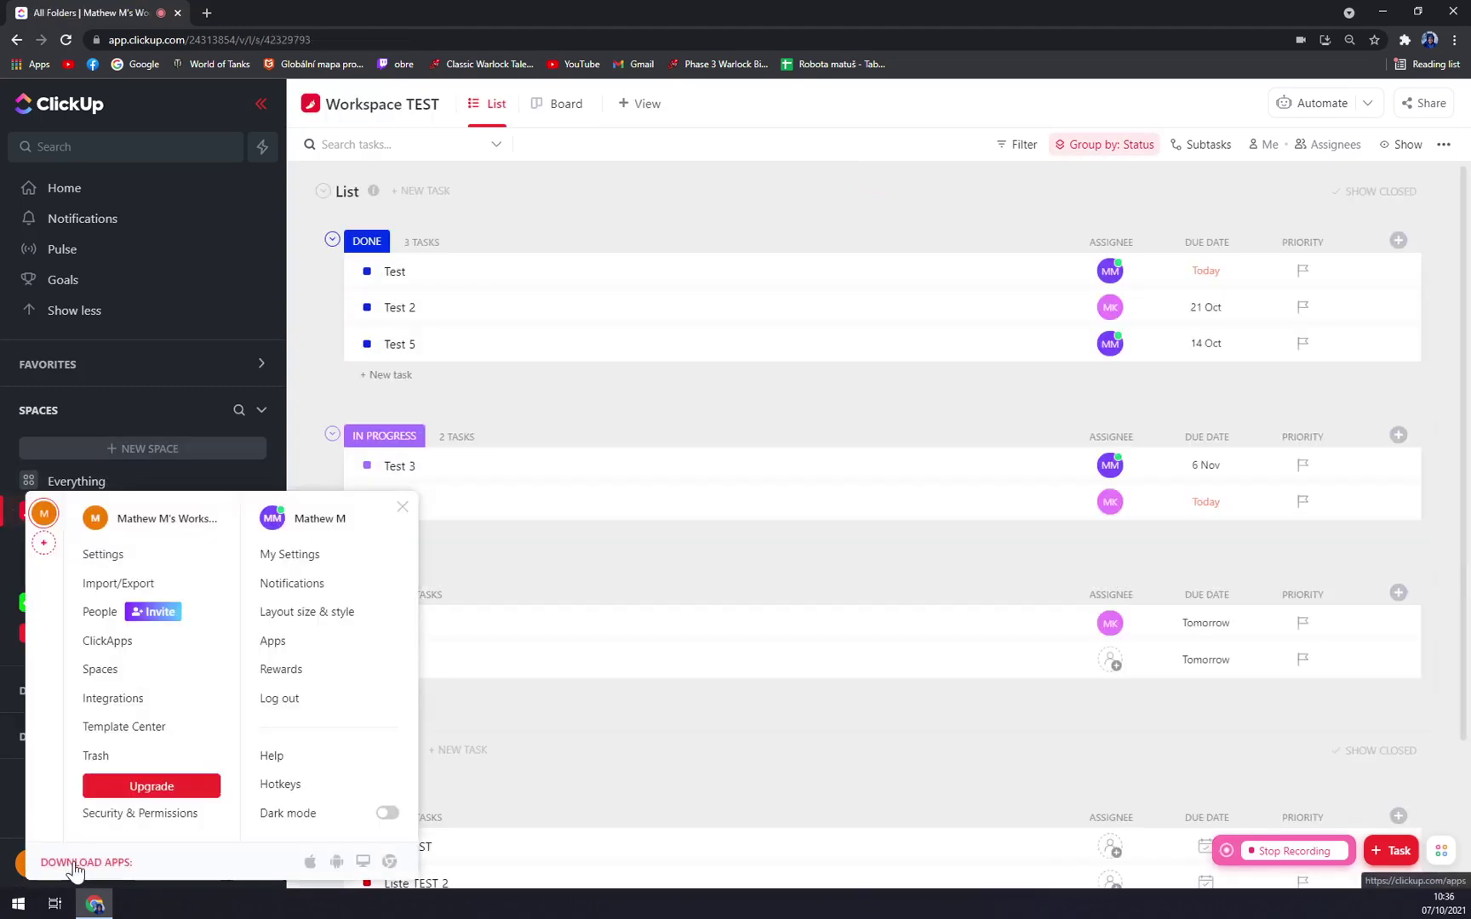
pyautogui.click(635, 724)
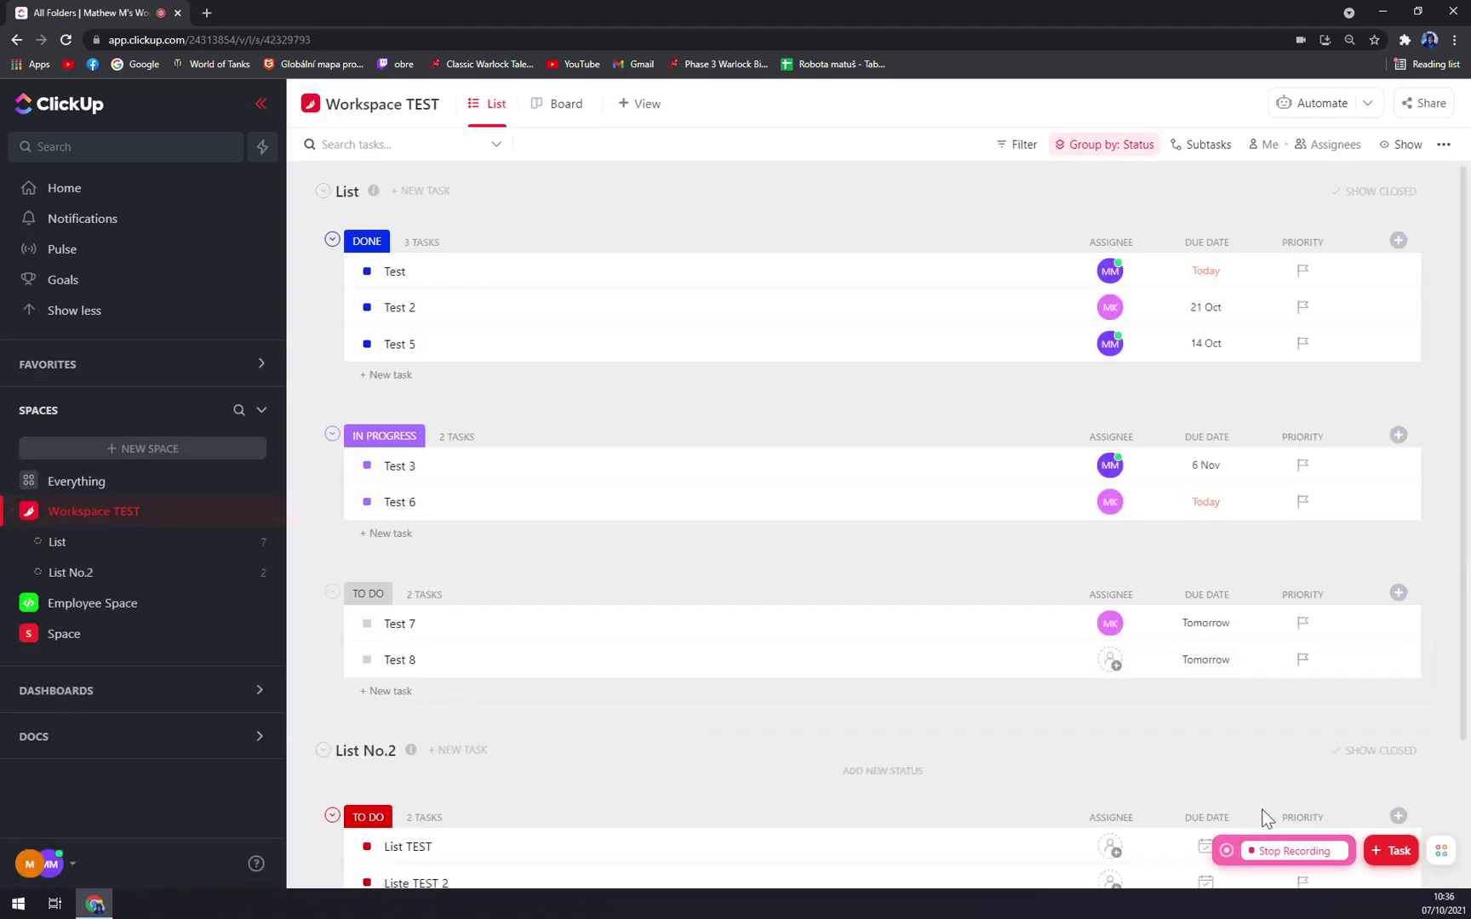
# Step: Stop the recording and copy the new clip's shareable link
pyautogui.click(1318, 855)
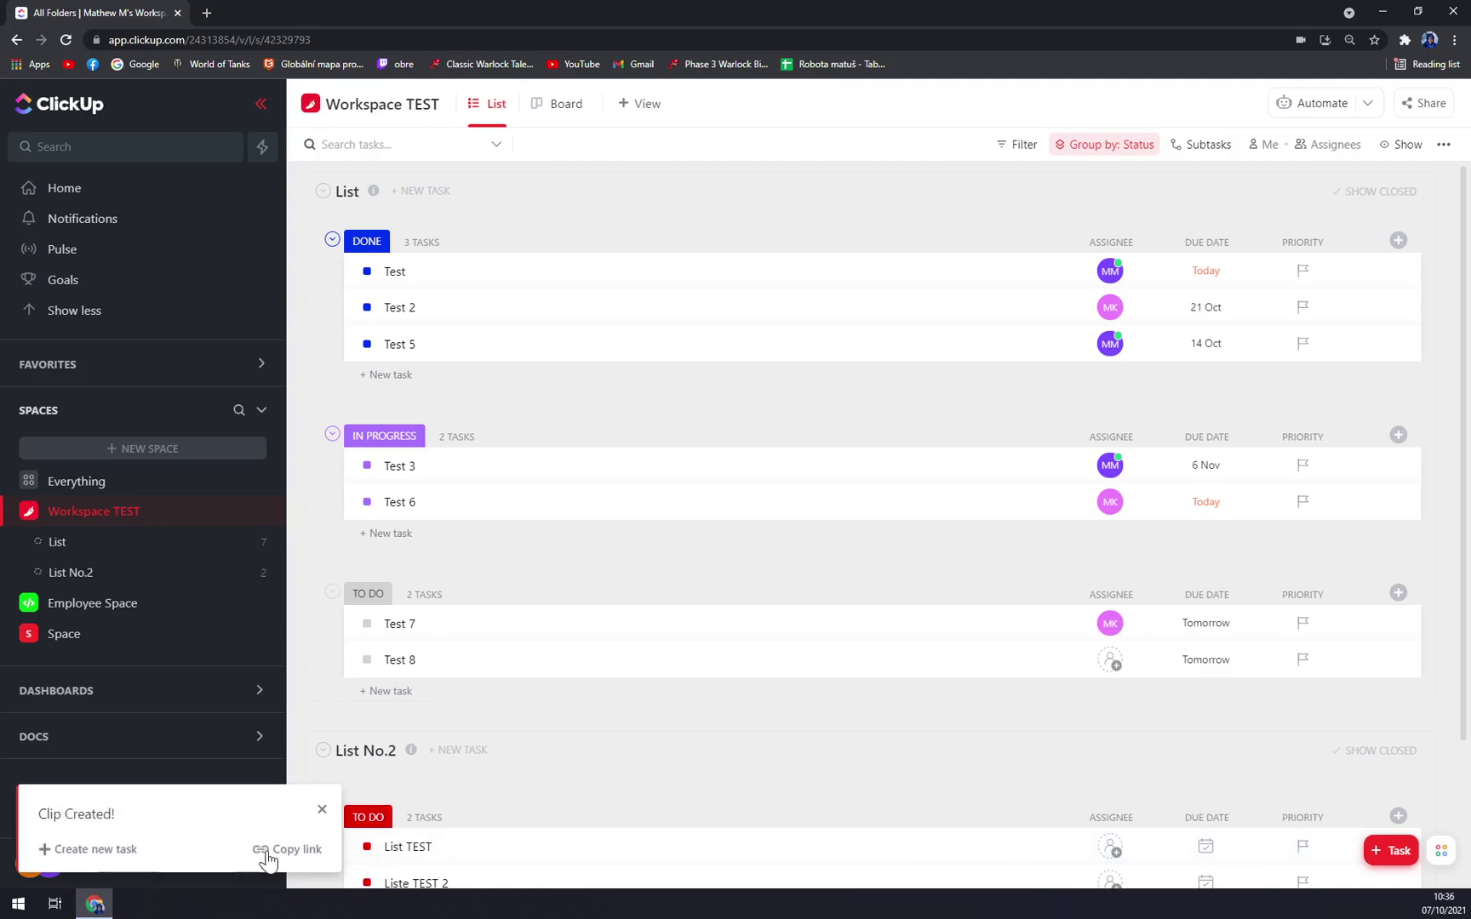
pyautogui.click(278, 861)
# Step: Load the pasted clip link in a new tab, play the clip and mute its sound
pyautogui.click(207, 13)
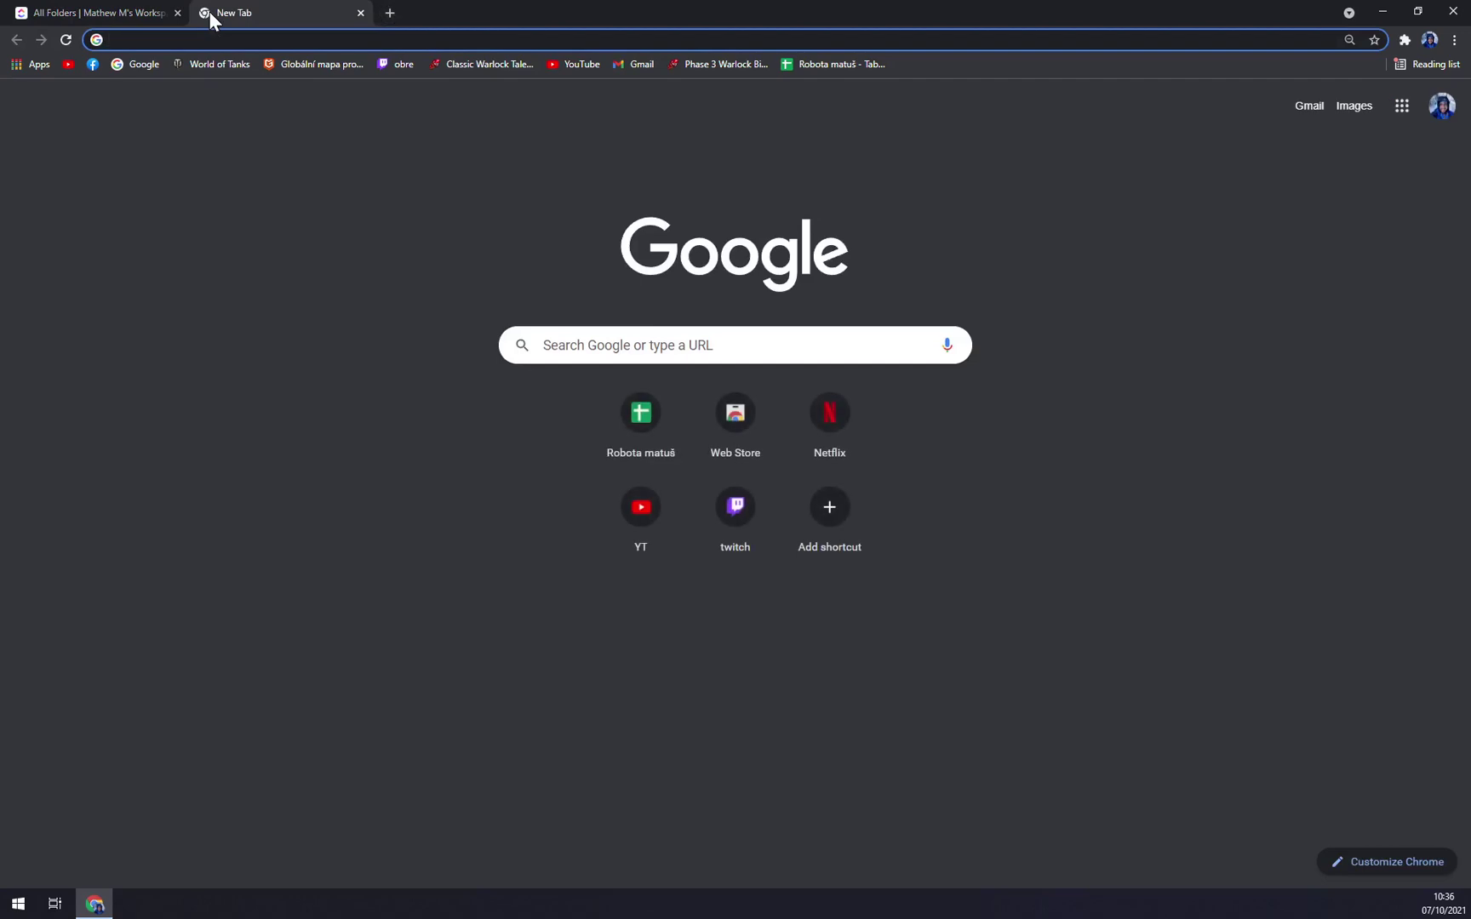
pyautogui.hotkey('ctrl', 'v')
pyautogui.press('Return')
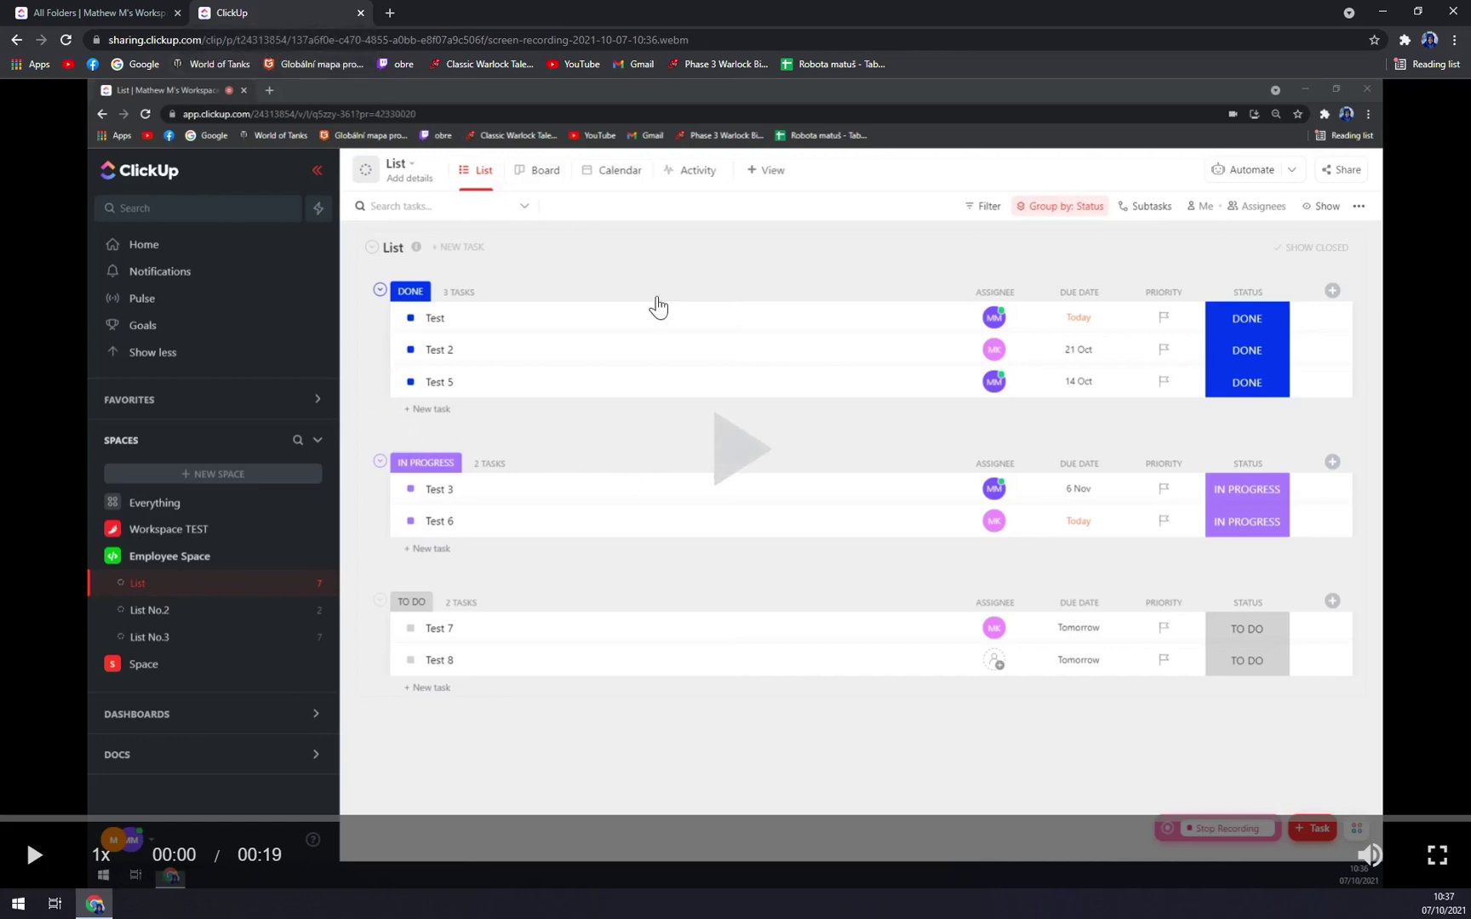
pyautogui.click(746, 428)
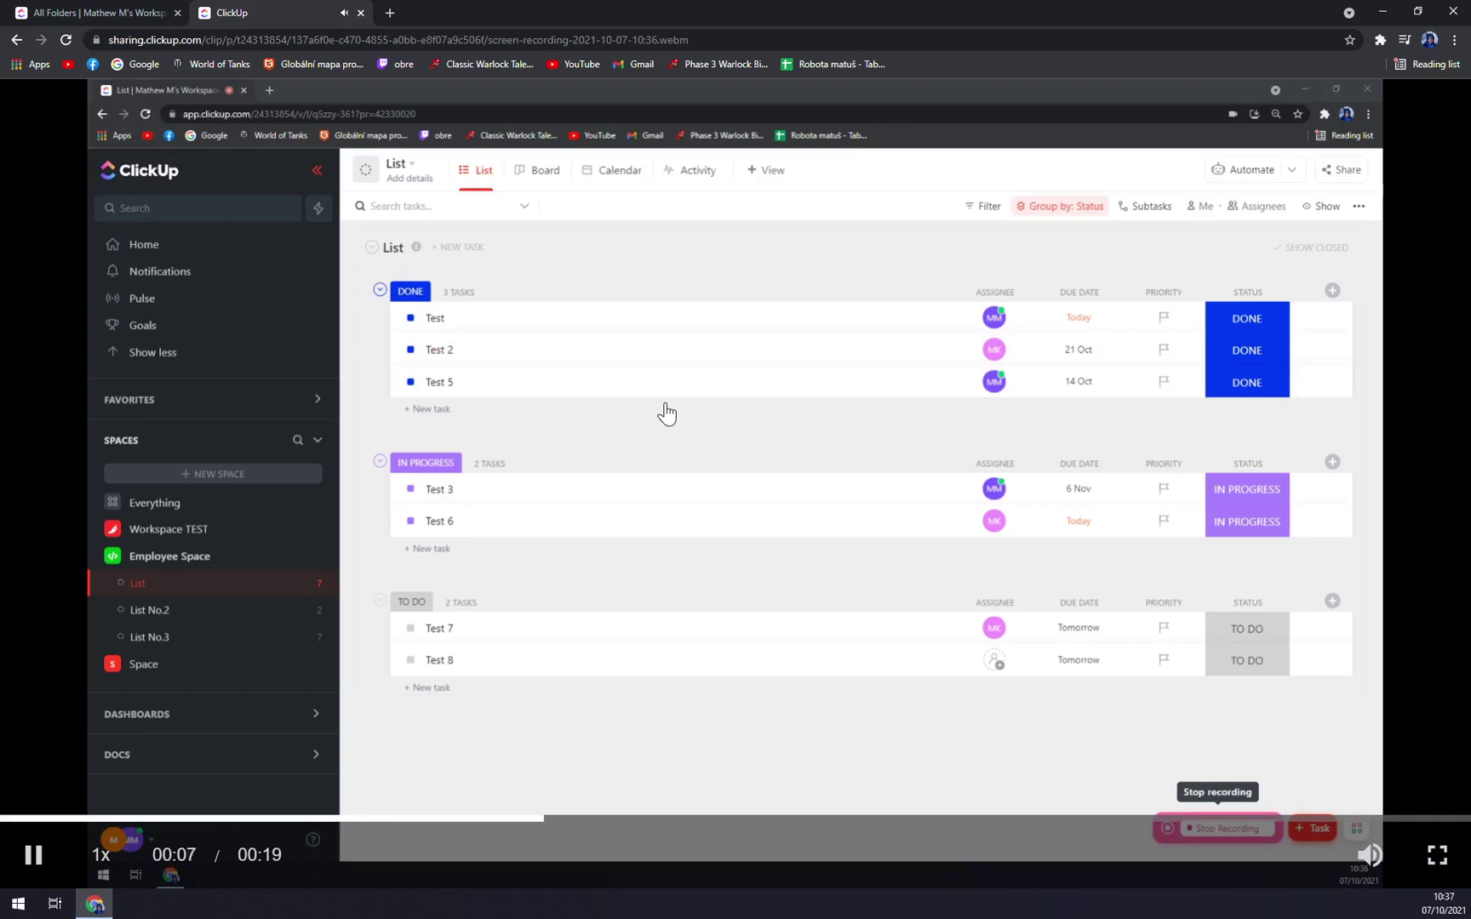
pyautogui.click(1369, 854)
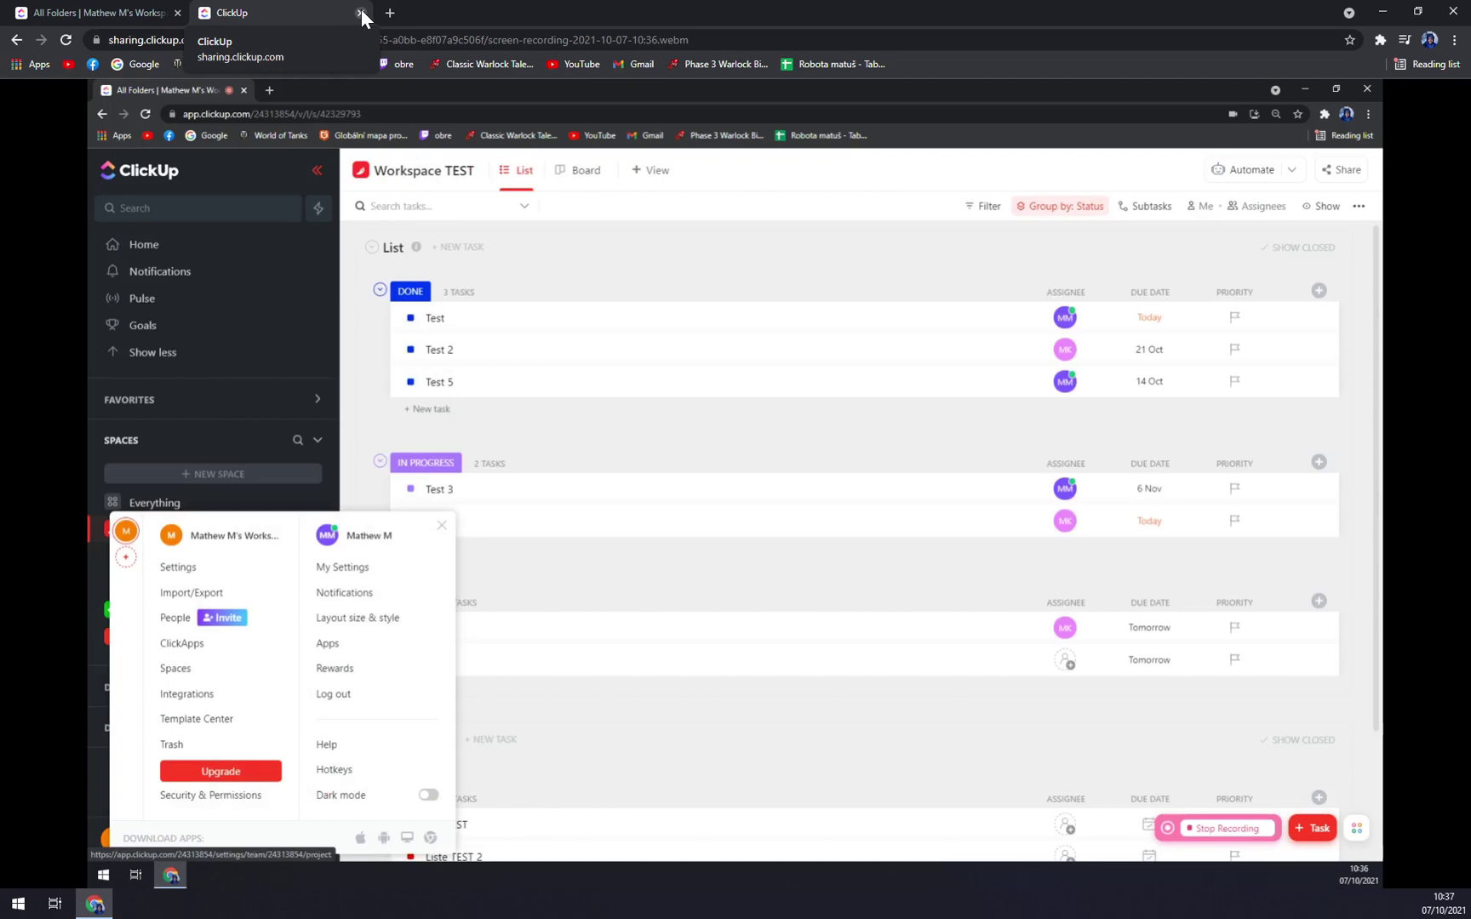
# Step: Close the clip playback tab and dismiss the Clip Created toast
pyautogui.click(361, 11)
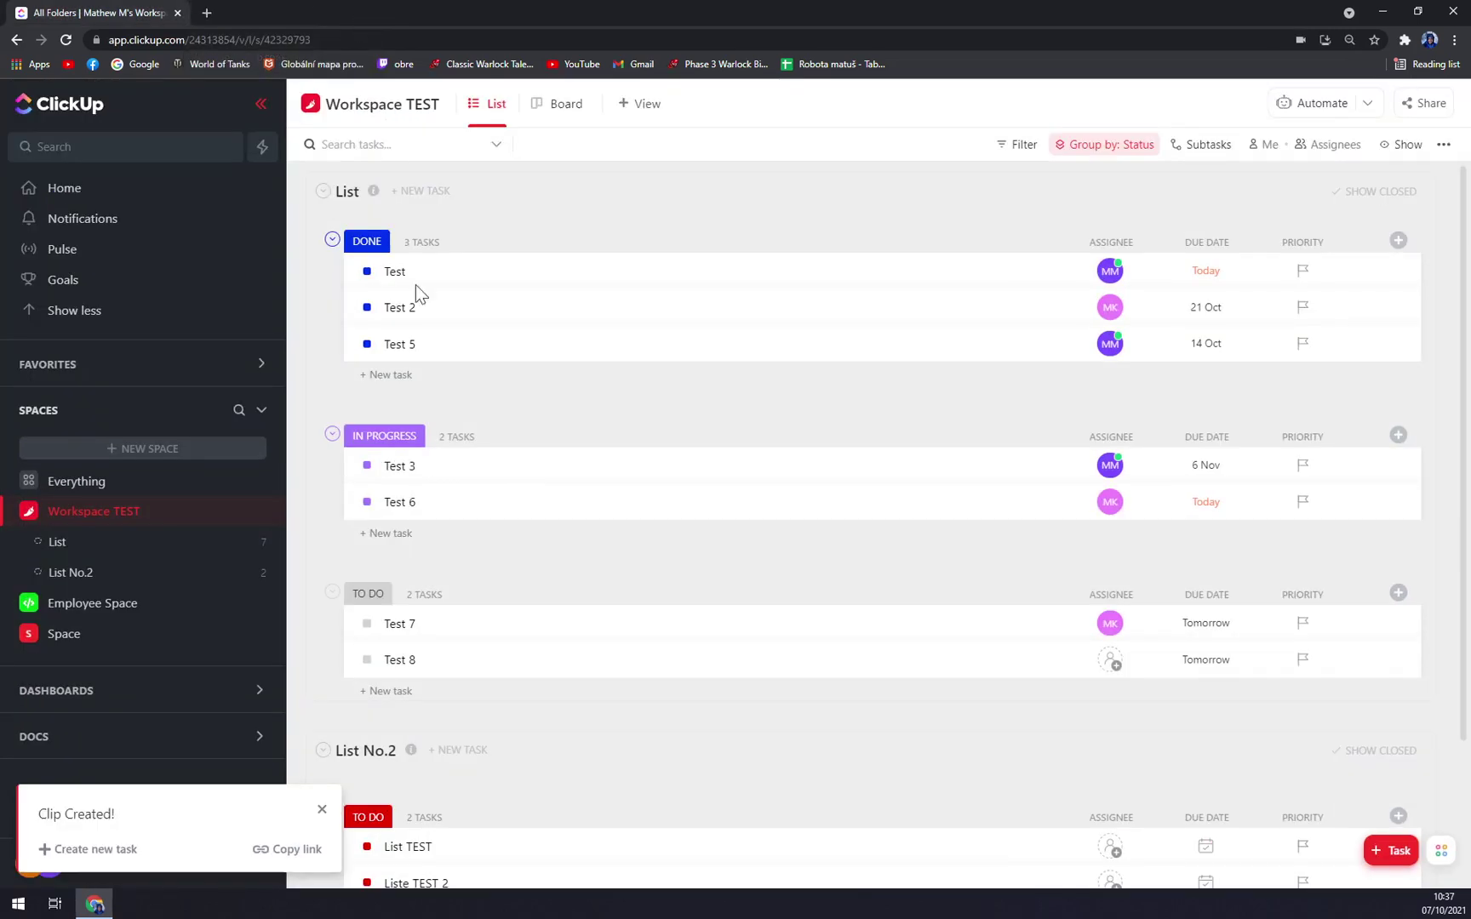
pyautogui.click(321, 813)
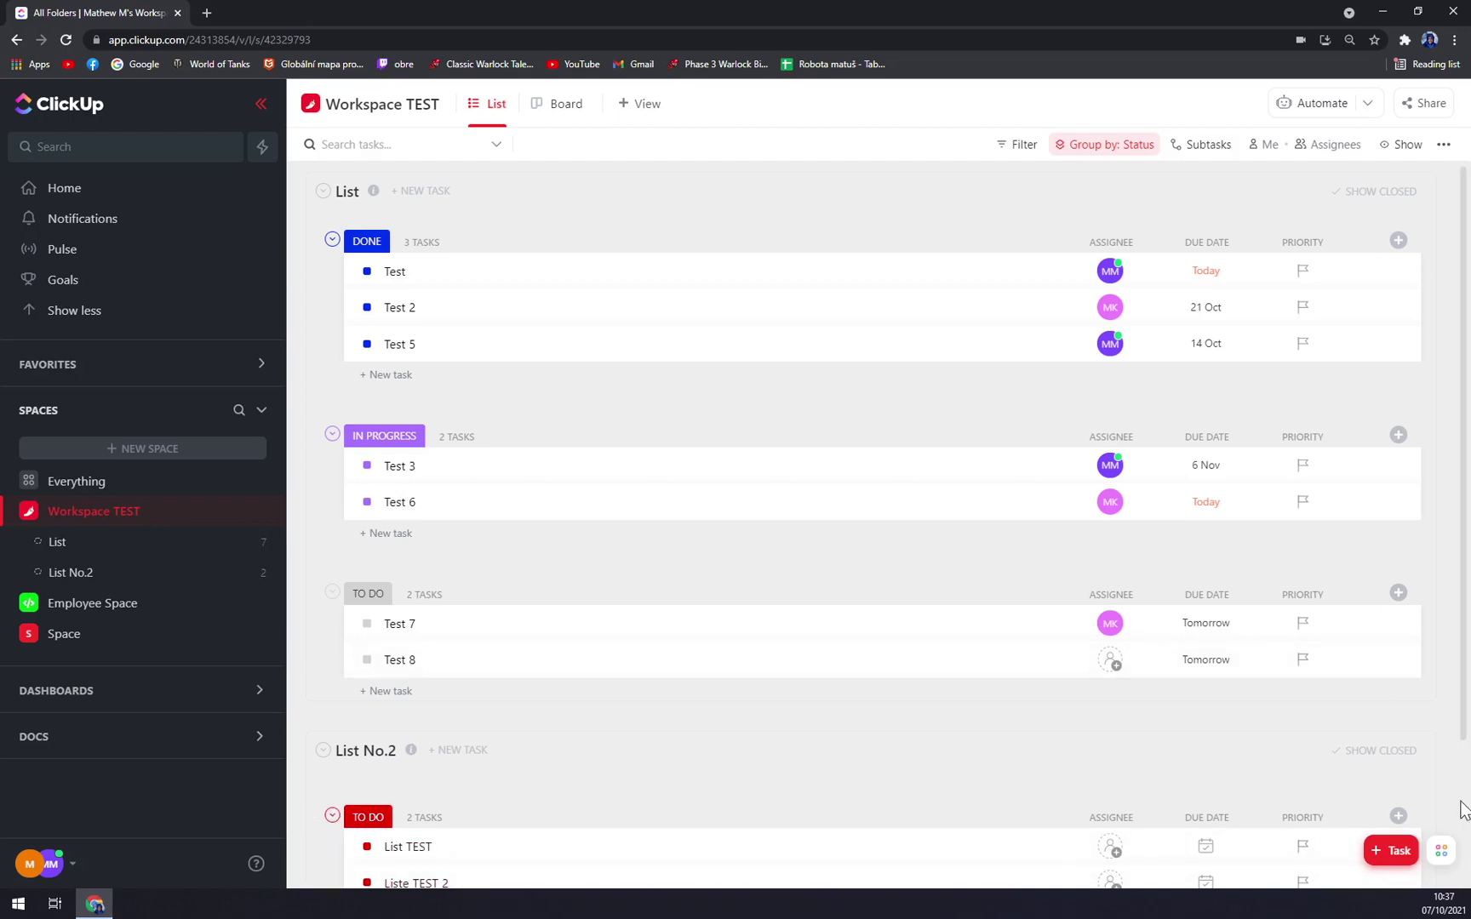
# Step: Show the bottom-right apps grid listing Record Clip, Track Time and Notepad
pyautogui.click(1441, 850)
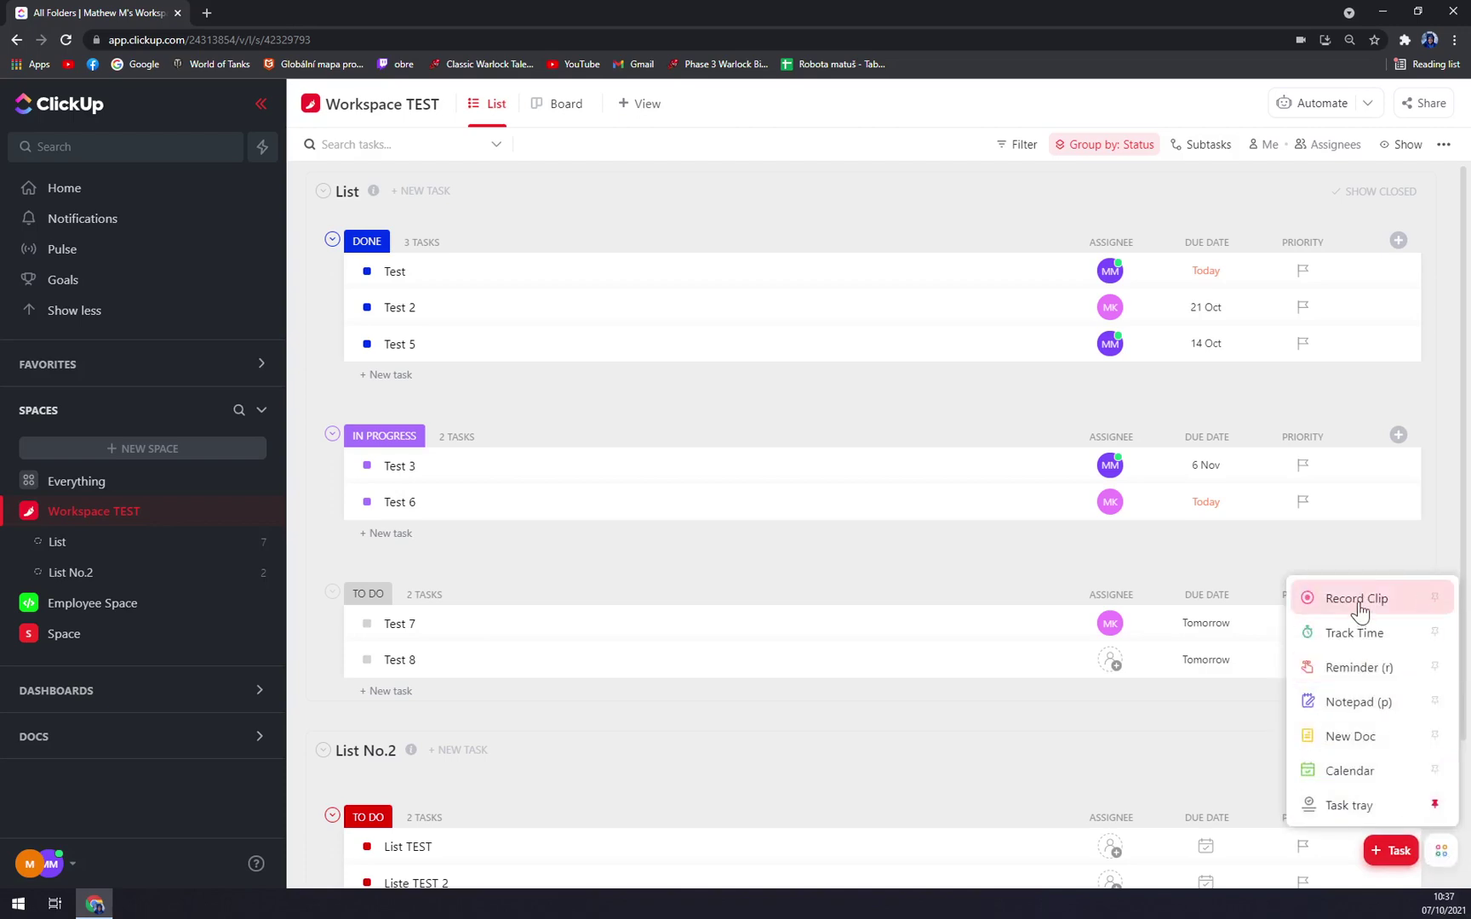